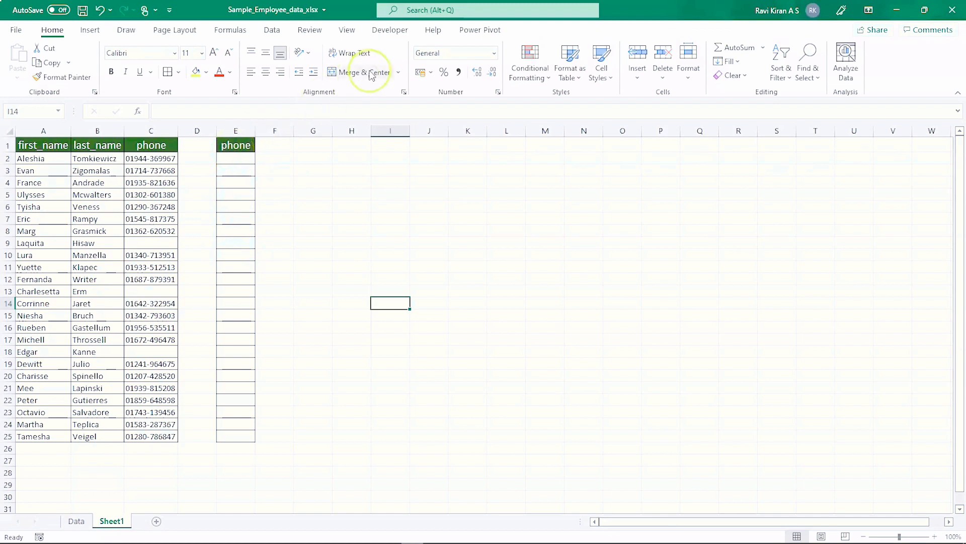
pyautogui.click(391, 30)
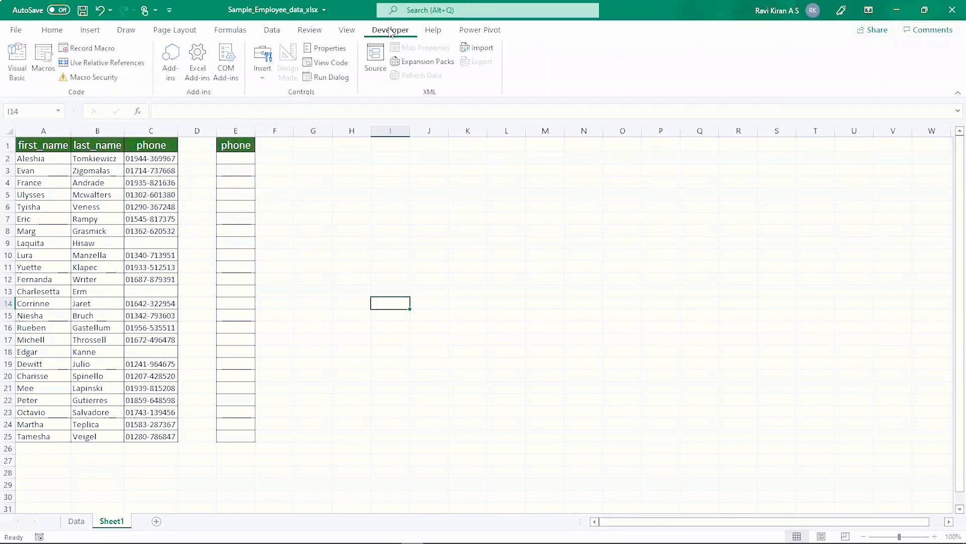
pyautogui.click(304, 32)
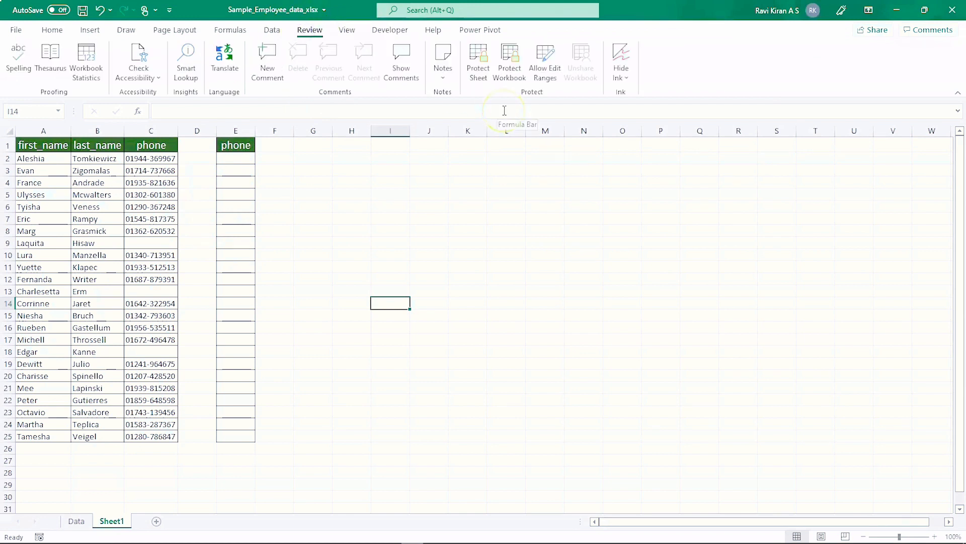
pyautogui.click(511, 79)
# Step: Make sure the Developer tab is enabled in the ribbon customization options and apply them
pyautogui.rightClick(690, 70)
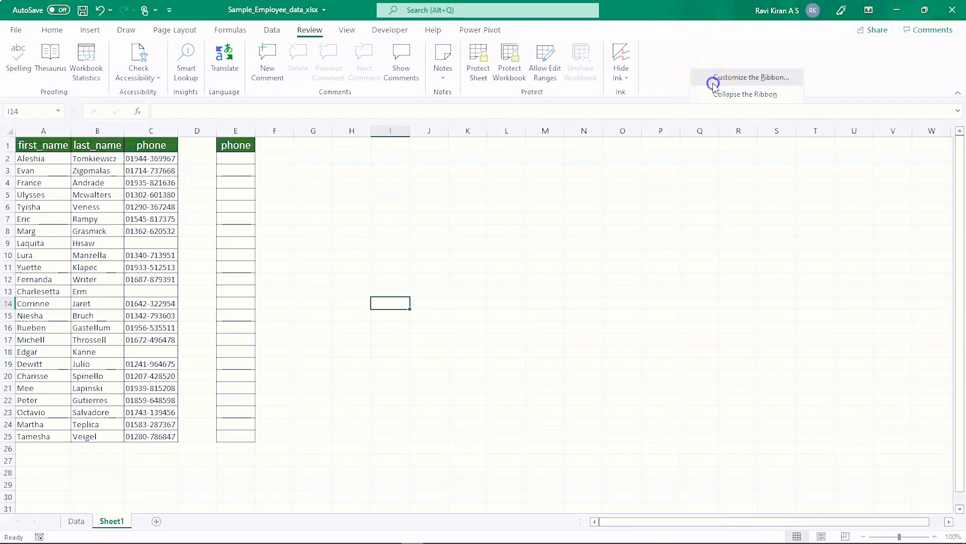
pyautogui.click(714, 79)
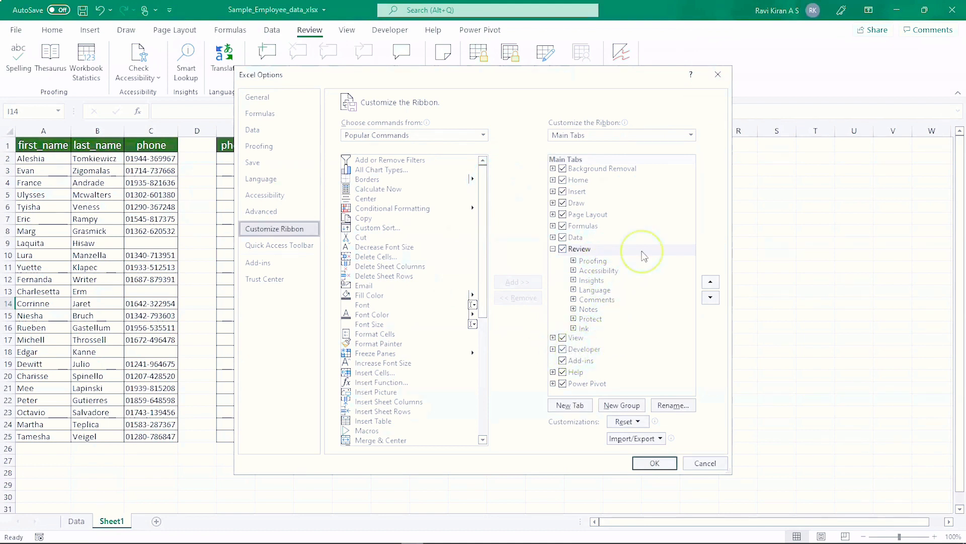
pyautogui.click(553, 349)
pyautogui.scroll(-1, 584, 356)
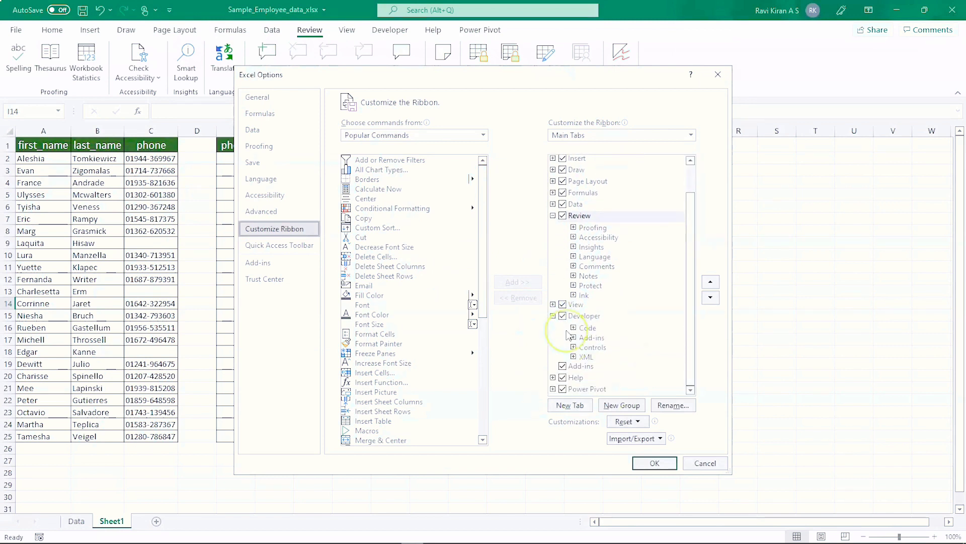
pyautogui.click(563, 315)
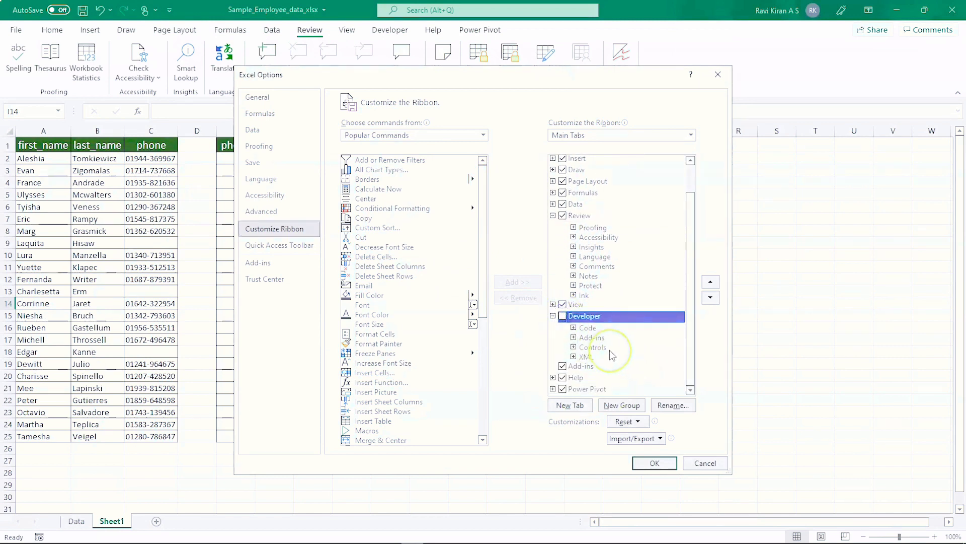
pyautogui.click(563, 316)
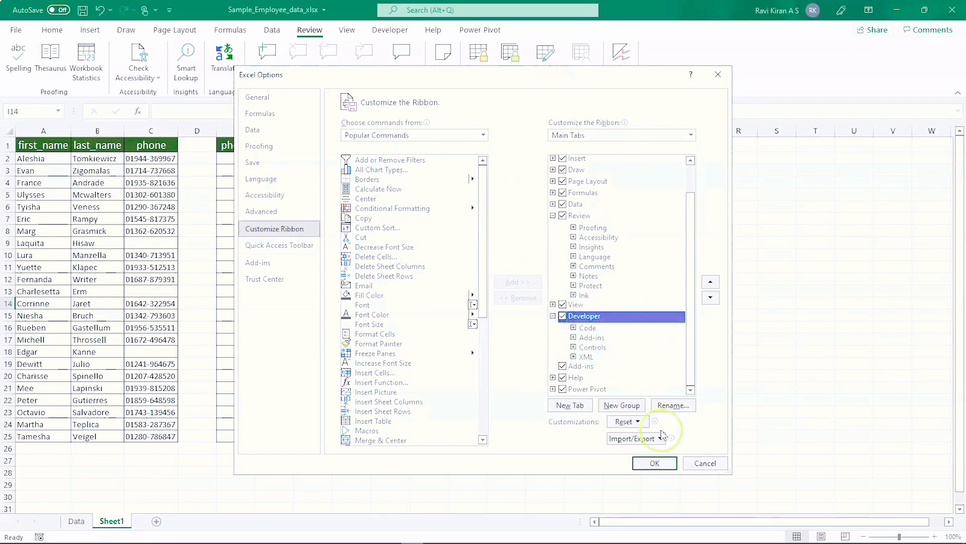
pyautogui.click(656, 463)
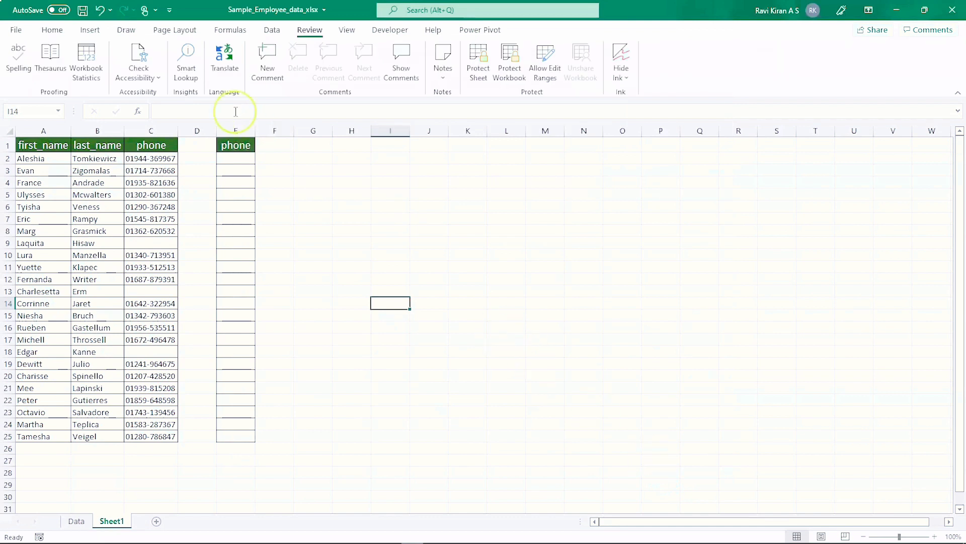
# Step: Insert a form control check box inside cell E2, under the second phone header
pyautogui.click(236, 157)
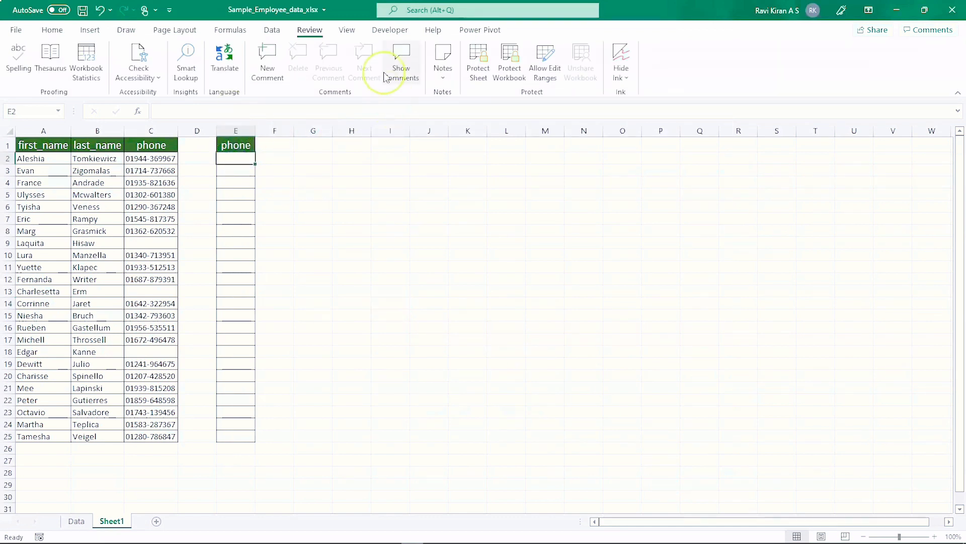
pyautogui.click(391, 30)
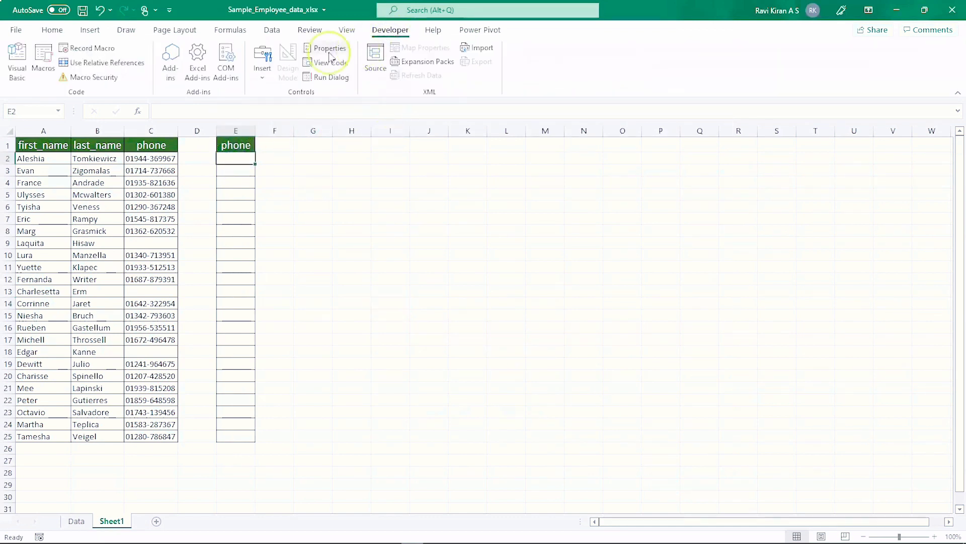
pyautogui.click(263, 71)
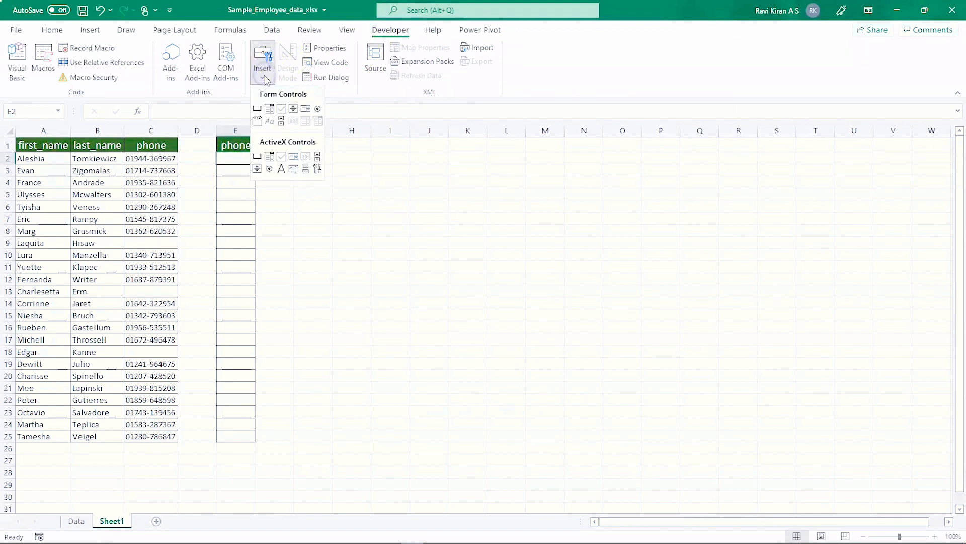
pyautogui.click(281, 110)
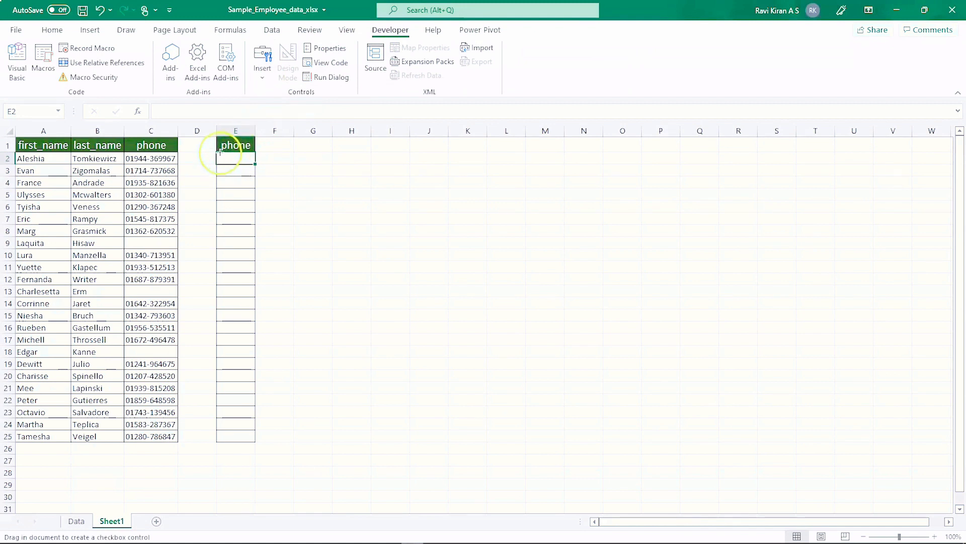
pyautogui.moveTo(218, 152); pyautogui.dragTo(224, 160)
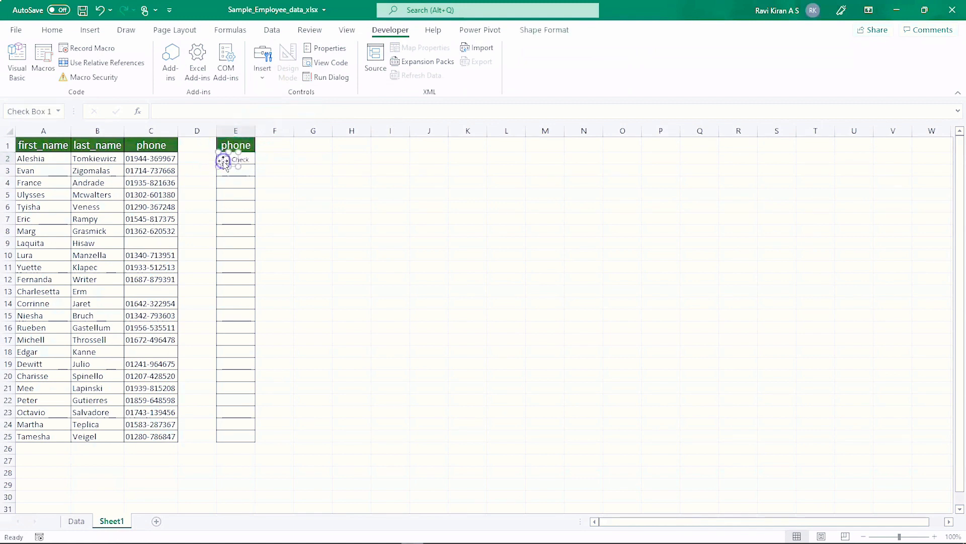
pyautogui.click(268, 179)
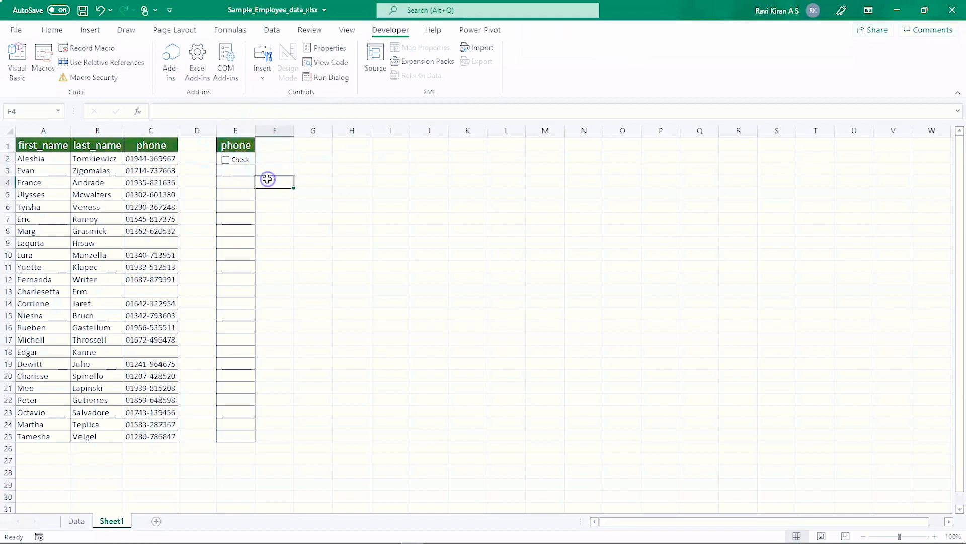
# Step: Test the new check box in E2 by switching it on and off
pyautogui.click(240, 160)
pyautogui.click(257, 159)
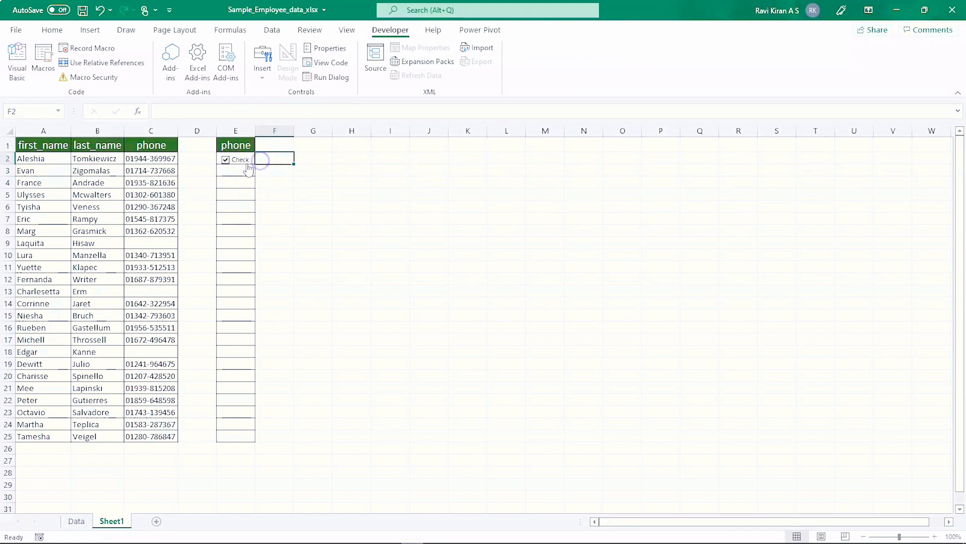
pyautogui.click(225, 161)
pyautogui.click(219, 150)
pyautogui.click(224, 161)
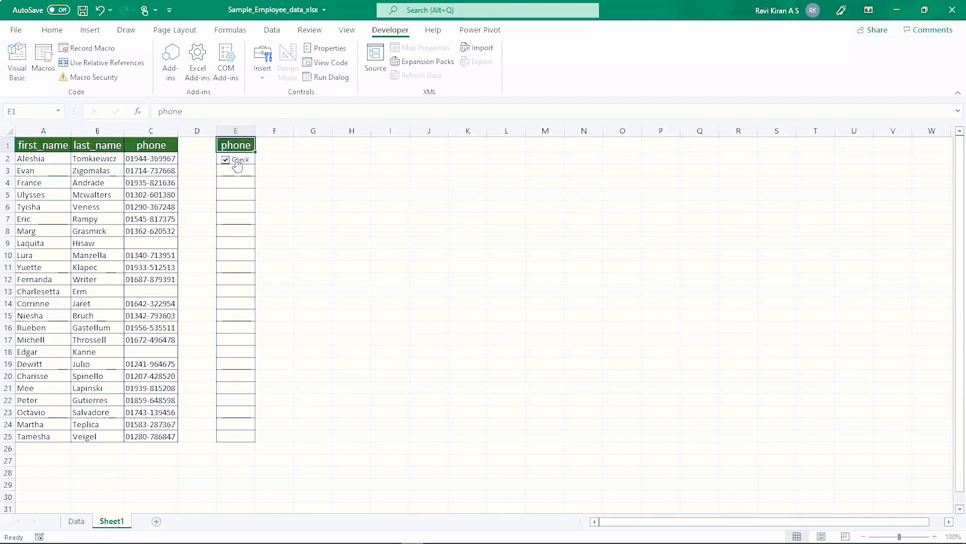
# Step: Change the caption of the check box in E2 to Done
pyautogui.rightClick(236, 159)
pyautogui.click(221, 170)
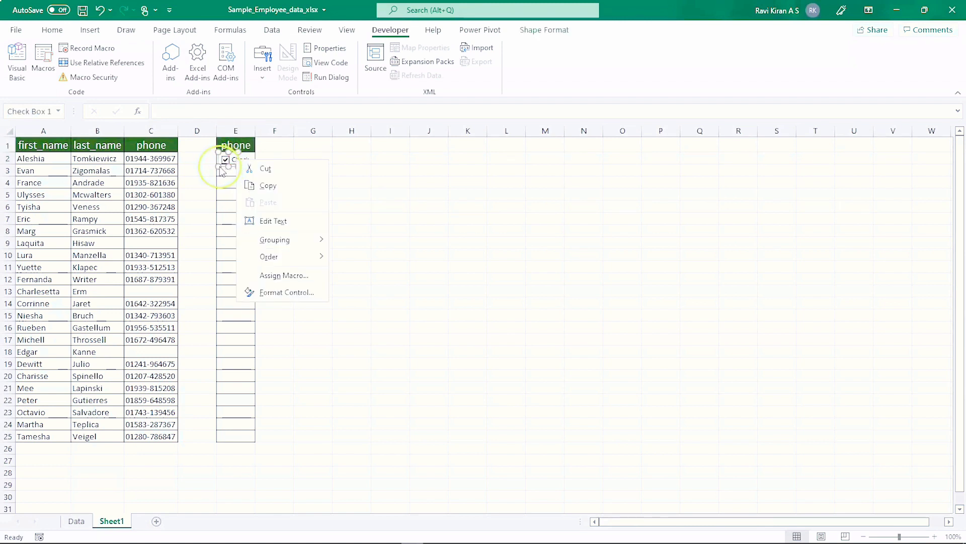
pyautogui.press('Up')
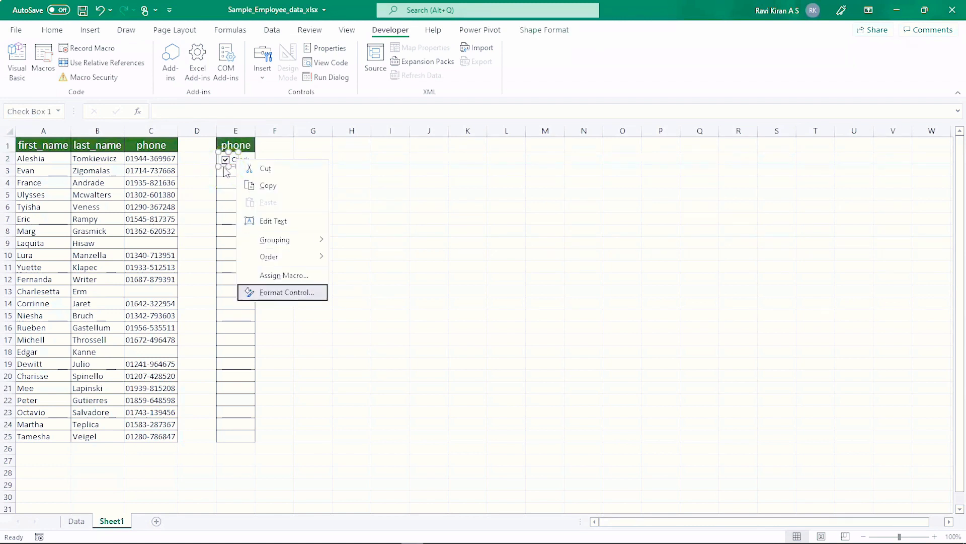
pyautogui.click(285, 222)
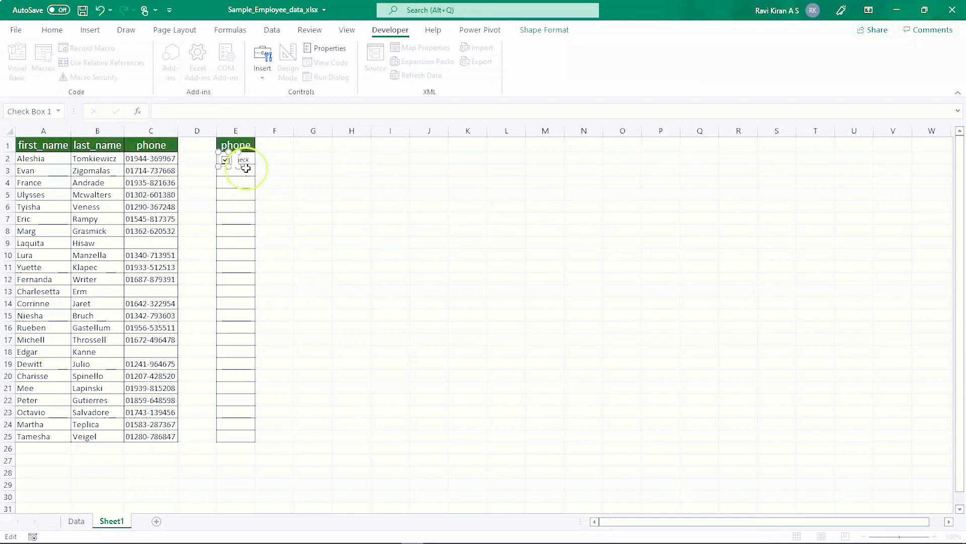
pyautogui.click(254, 160)
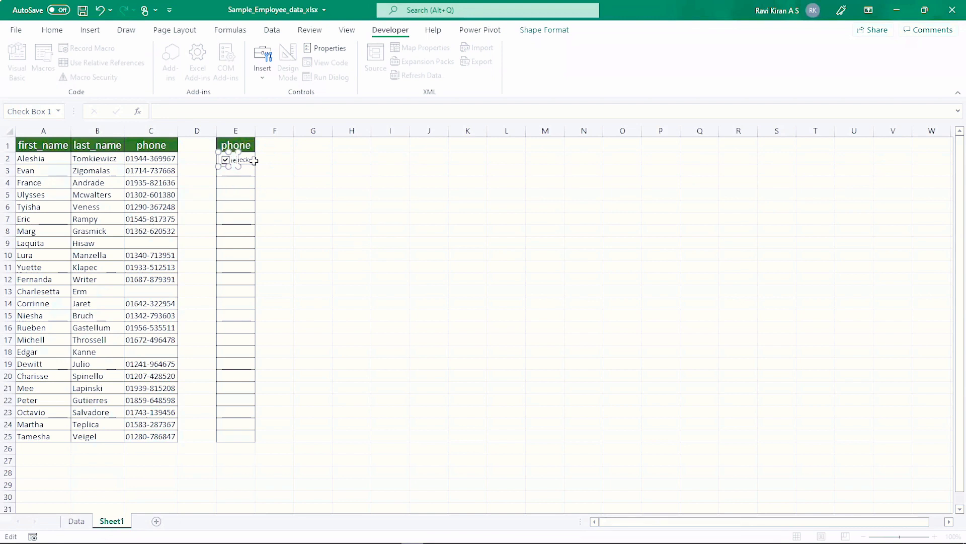
pyautogui.click(307, 197)
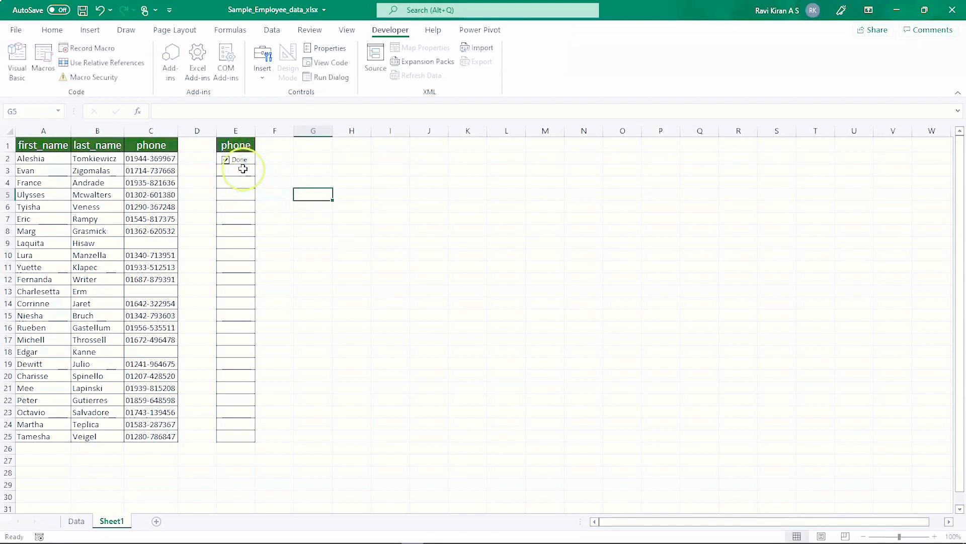
# Step: Untick the Done check box in E2 and fill it down the phone column through E25
pyautogui.click(229, 160)
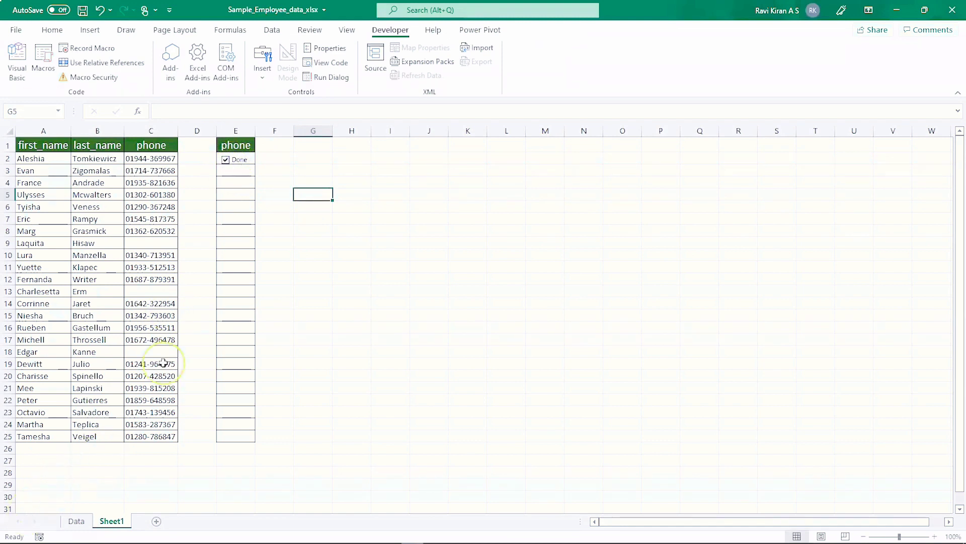
pyautogui.click(251, 158)
pyautogui.moveTo(253, 158); pyautogui.dragTo(260, 441)
pyautogui.click(373, 327)
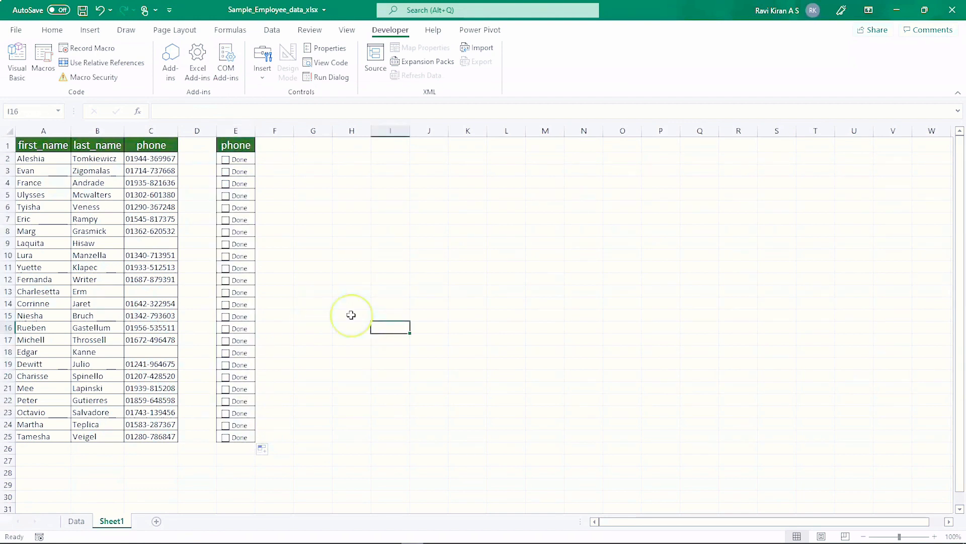
# Step: Tick the Done check boxes in rows 2 to 25, except those in rows 9, 13 and 17
pyautogui.click(225, 159)
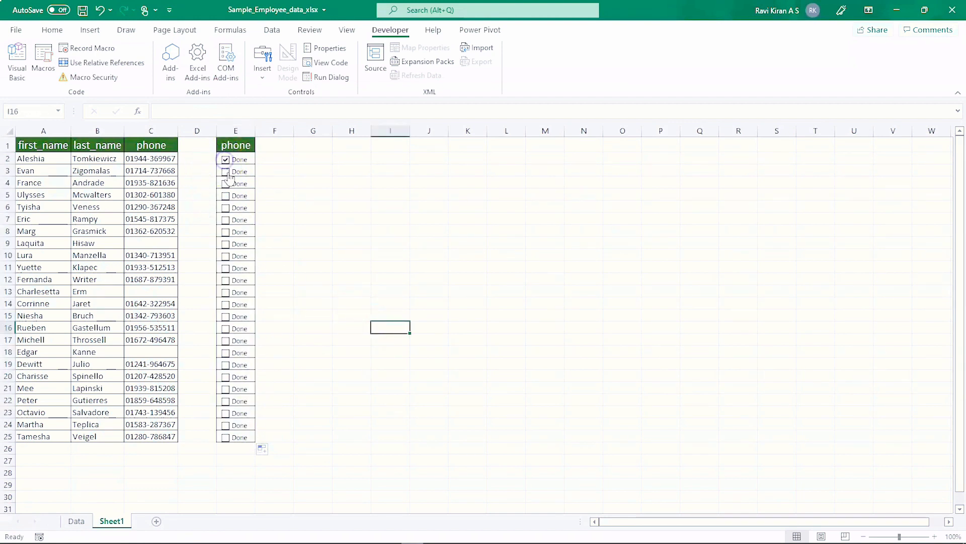
pyautogui.click(226, 172)
pyautogui.click(225, 184)
pyautogui.click(225, 196)
pyautogui.click(226, 208)
pyautogui.click(226, 220)
pyautogui.click(225, 232)
pyautogui.click(226, 256)
pyautogui.click(225, 268)
pyautogui.click(226, 280)
pyautogui.click(226, 304)
pyautogui.click(226, 316)
pyautogui.click(226, 329)
pyautogui.click(226, 352)
pyautogui.click(226, 365)
pyautogui.click(226, 377)
pyautogui.click(226, 389)
pyautogui.click(226, 401)
pyautogui.click(226, 413)
pyautogui.click(226, 425)
pyautogui.click(226, 438)
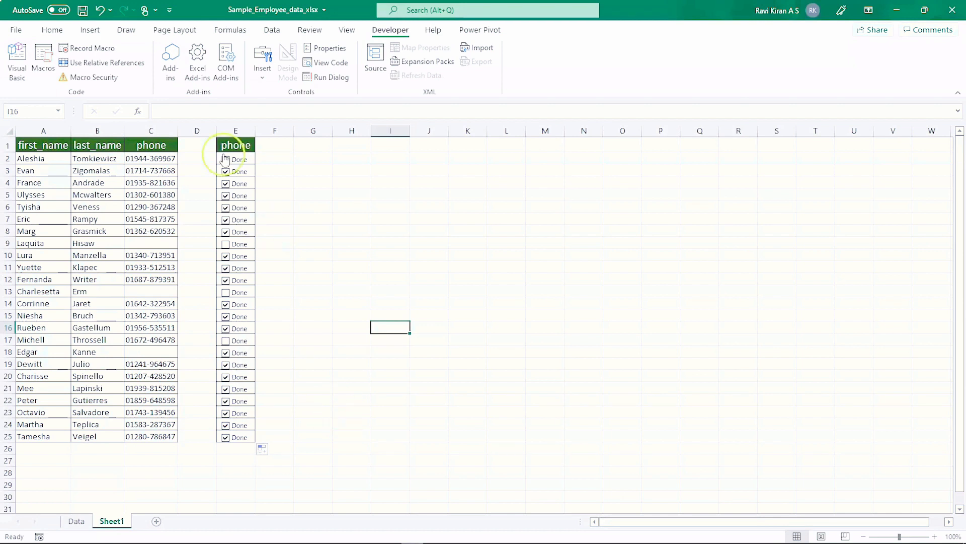
pyautogui.click(225, 292)
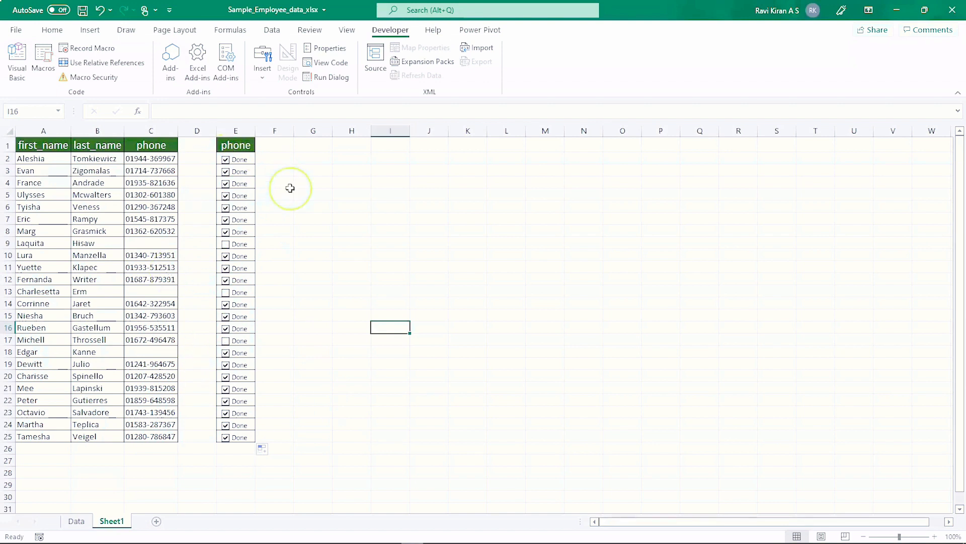
# Step: Link the Done check box in E2 to cell $F$2 through its control format settings
pyautogui.hotkey('ctrl', 'z')
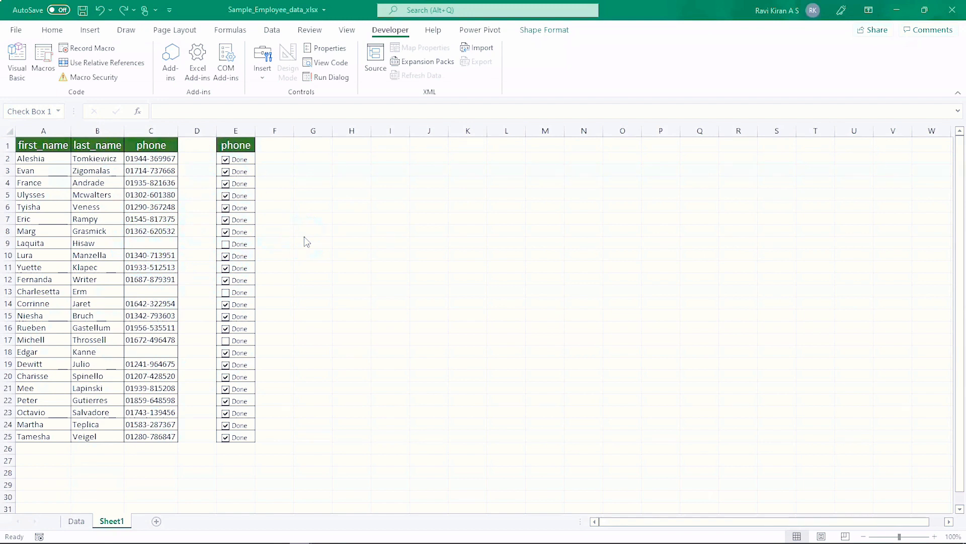
pyautogui.click(283, 160)
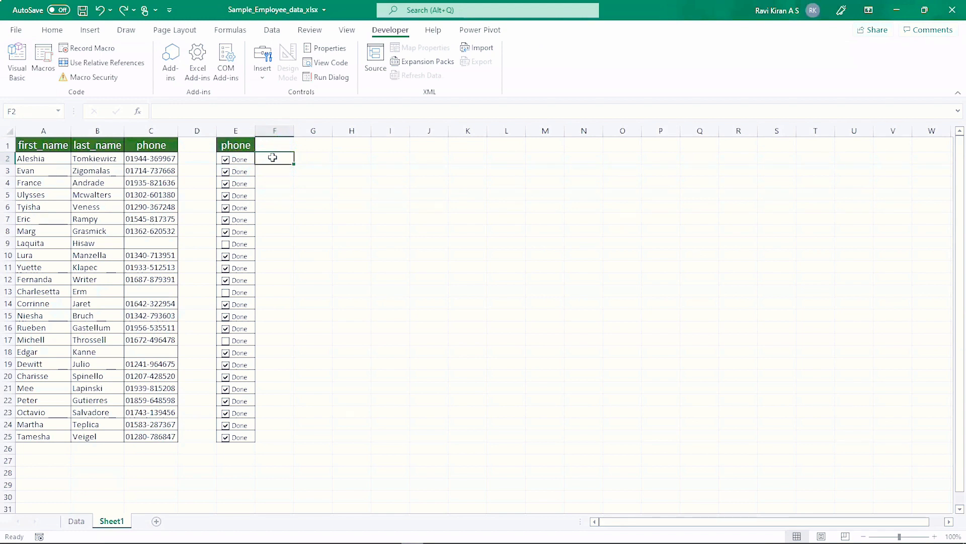
pyautogui.rightClick(240, 161)
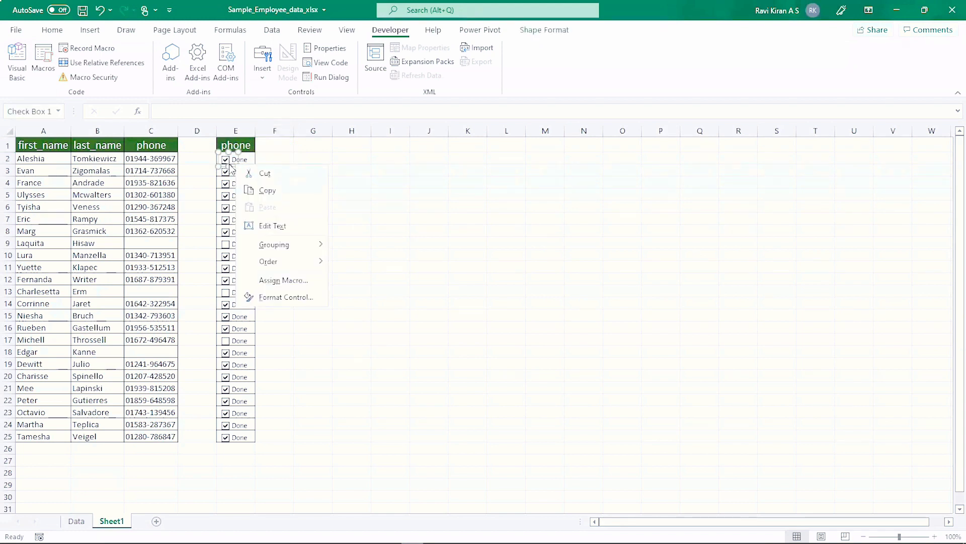
pyautogui.click(264, 302)
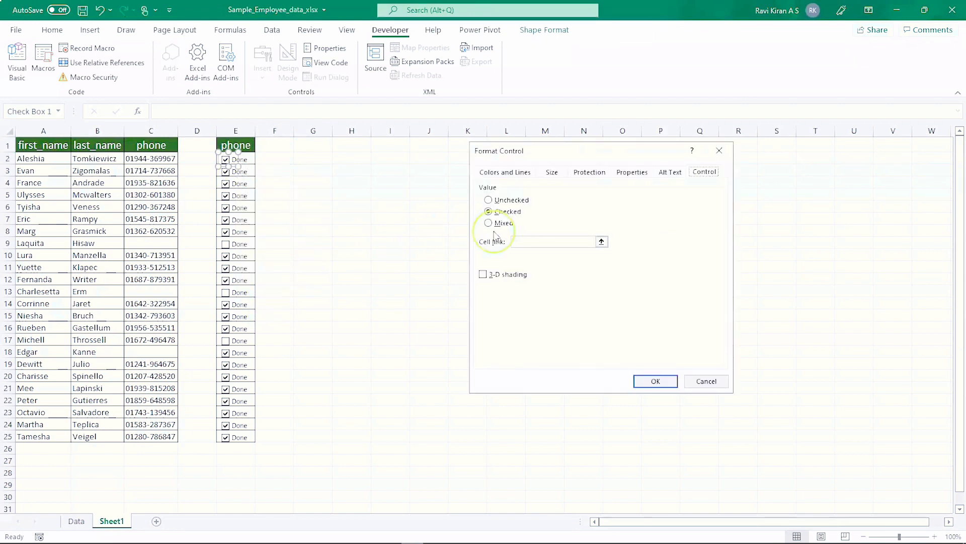
pyautogui.click(535, 240)
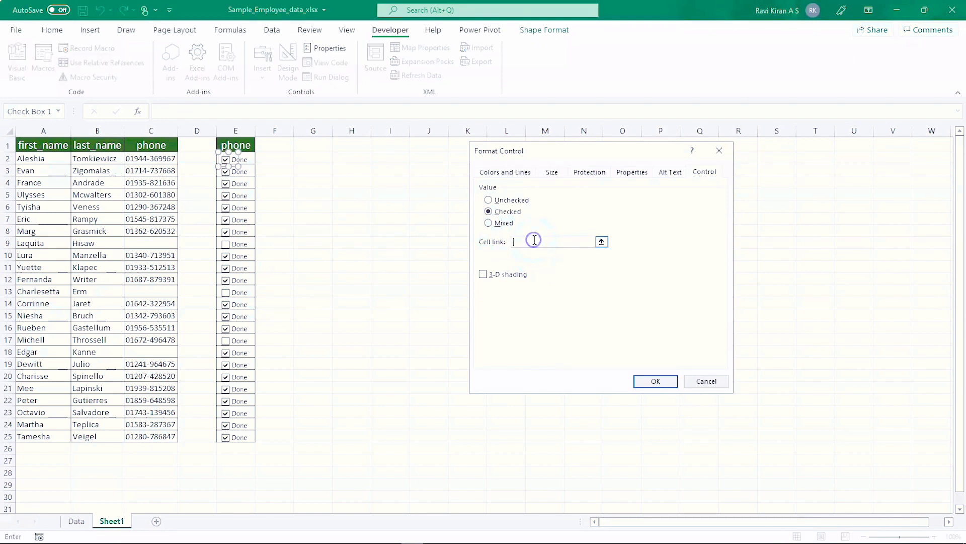
pyautogui.click(249, 158)
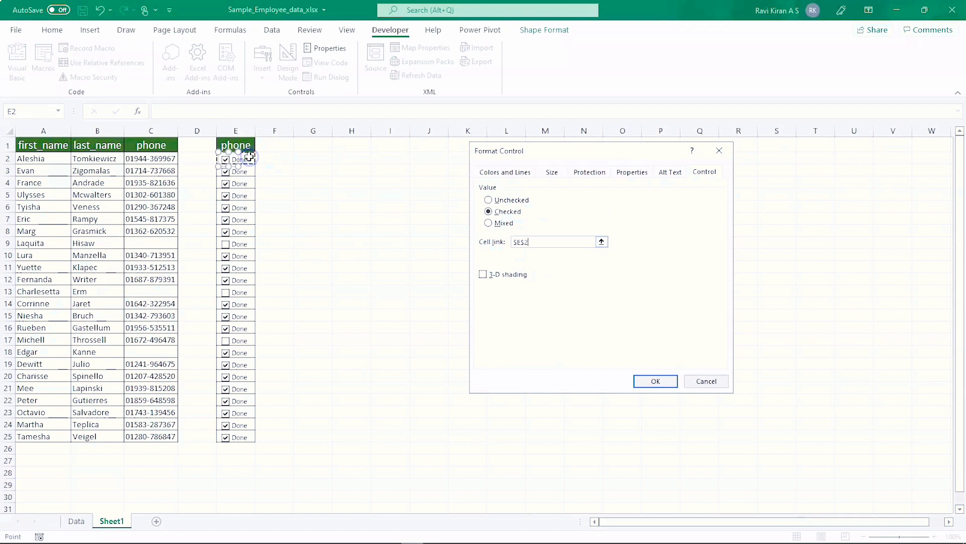
pyautogui.click(276, 159)
pyautogui.click(655, 384)
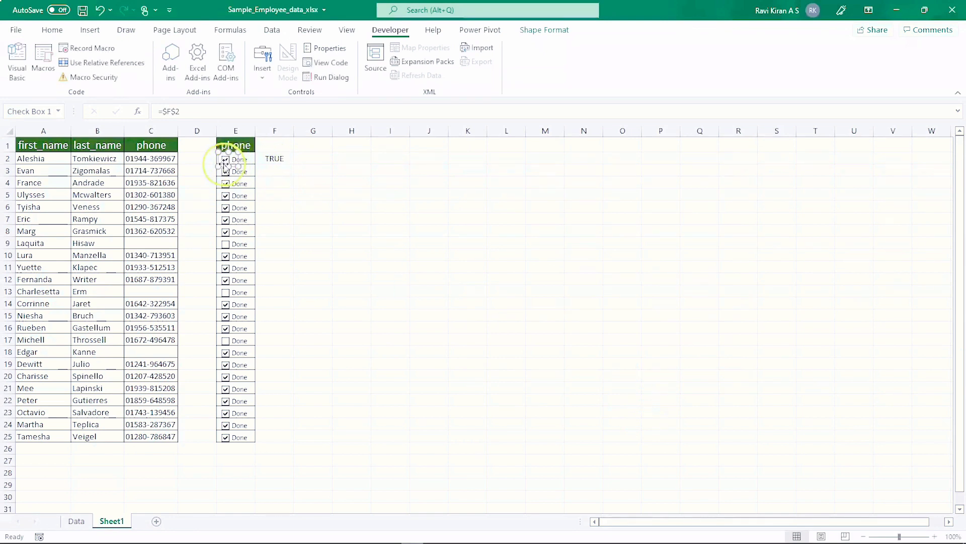
# Step: Untick the linked check box in E2 and select F2 to check the linked value
pyautogui.click(267, 195)
pyautogui.click(225, 161)
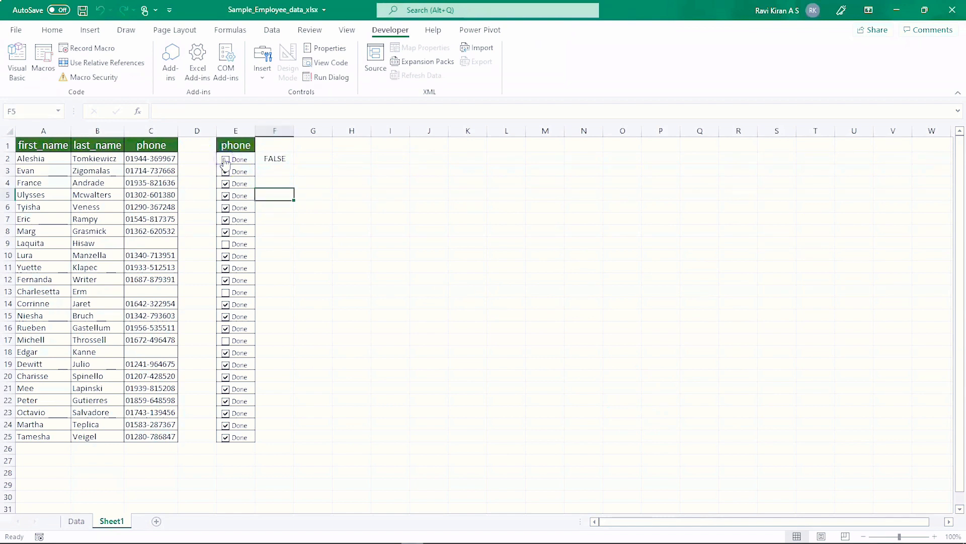
pyautogui.click(279, 158)
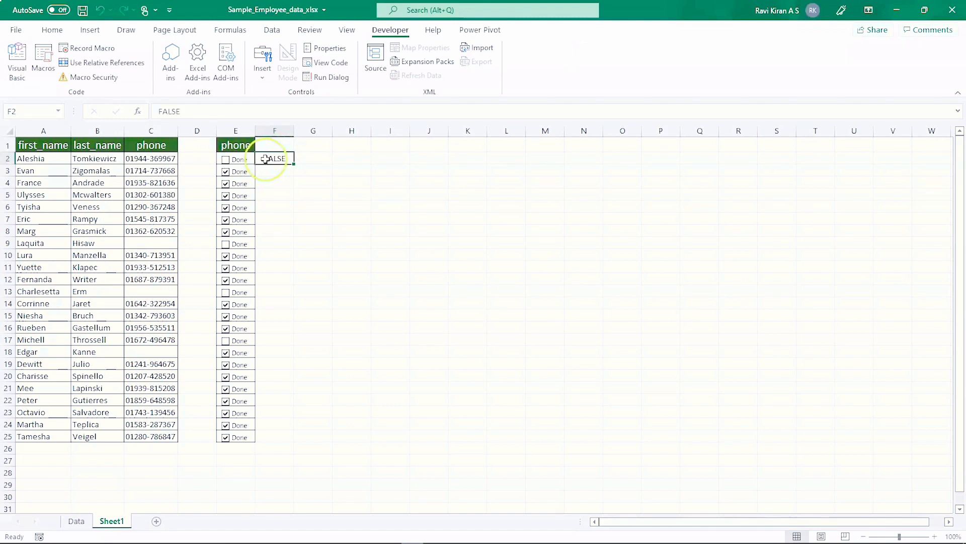
# Step: Tick the linked Done check box in E2 again
pyautogui.click(227, 161)
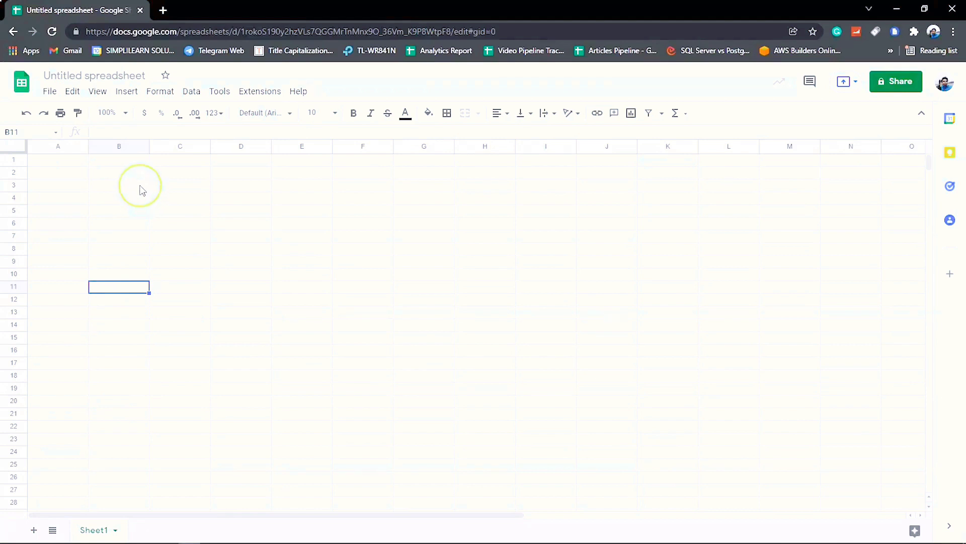
# Step: In the blank Google Sheets spreadsheet, insert a checkbox in cell B1 and test it by toggling it on and off
pyautogui.click(137, 164)
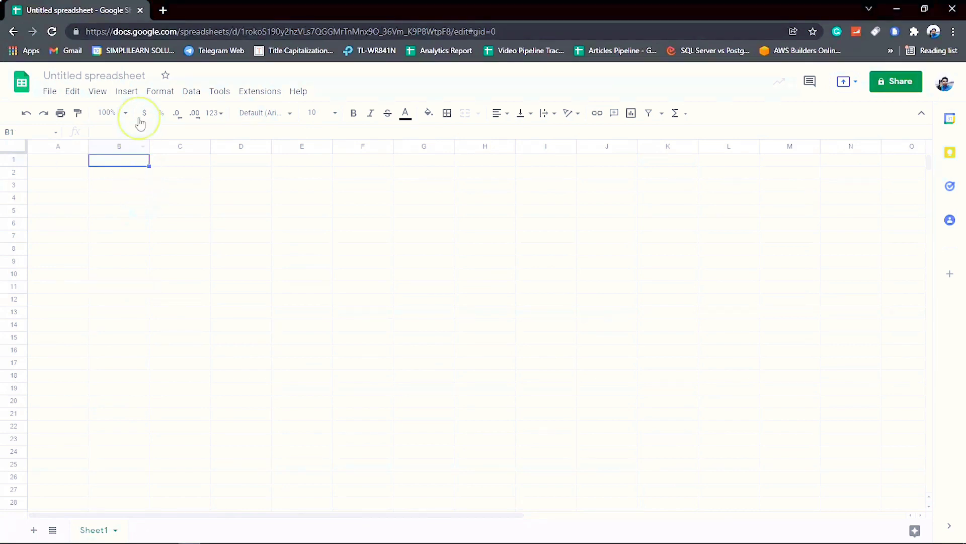
pyautogui.click(127, 92)
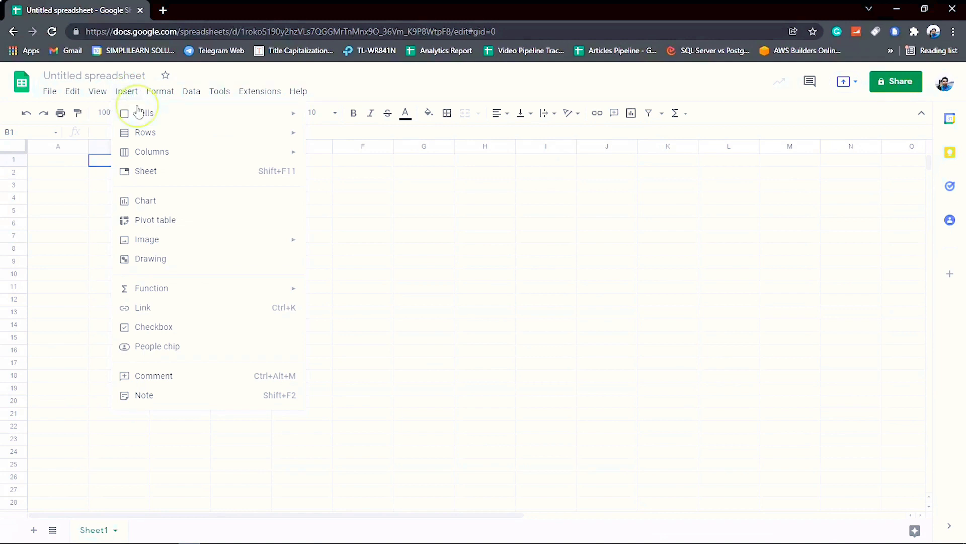
pyautogui.click(156, 327)
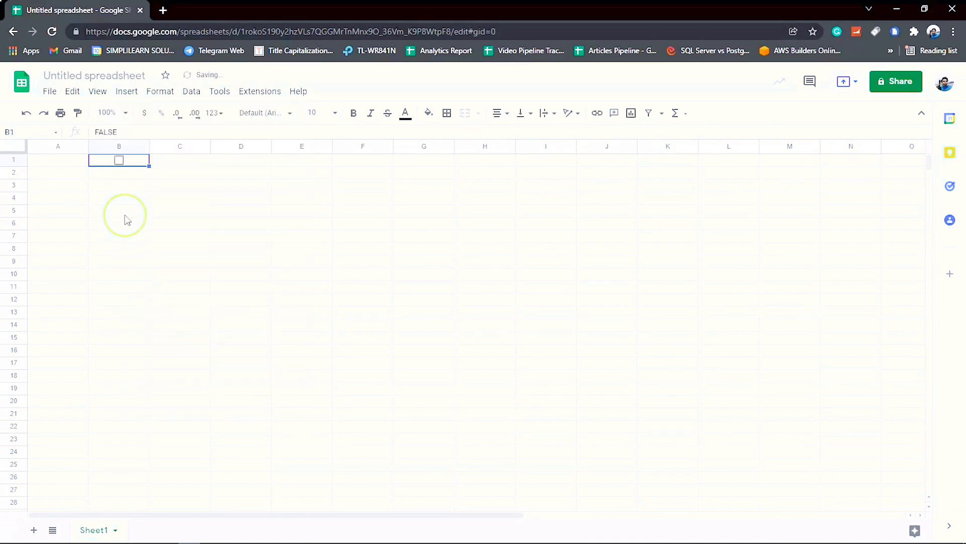
pyautogui.click(118, 160)
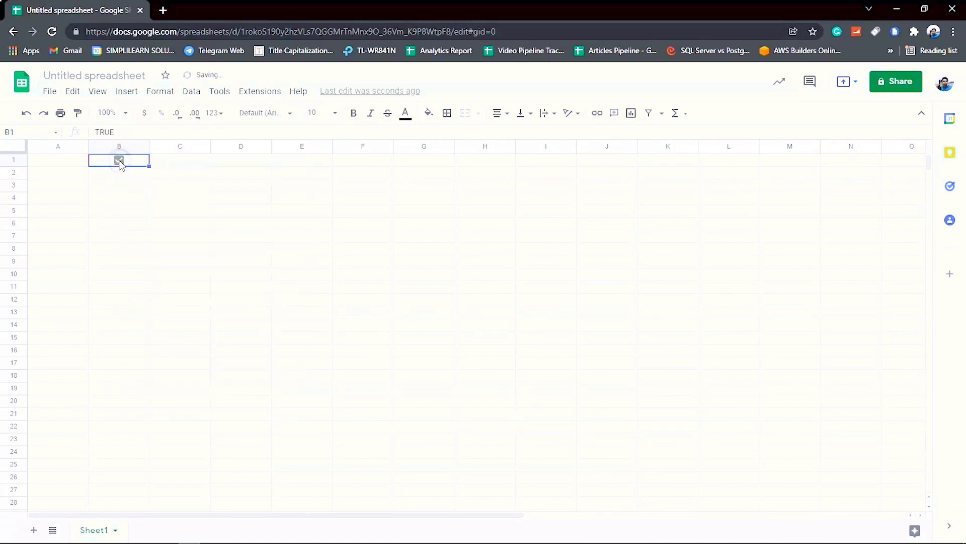
pyautogui.click(120, 160)
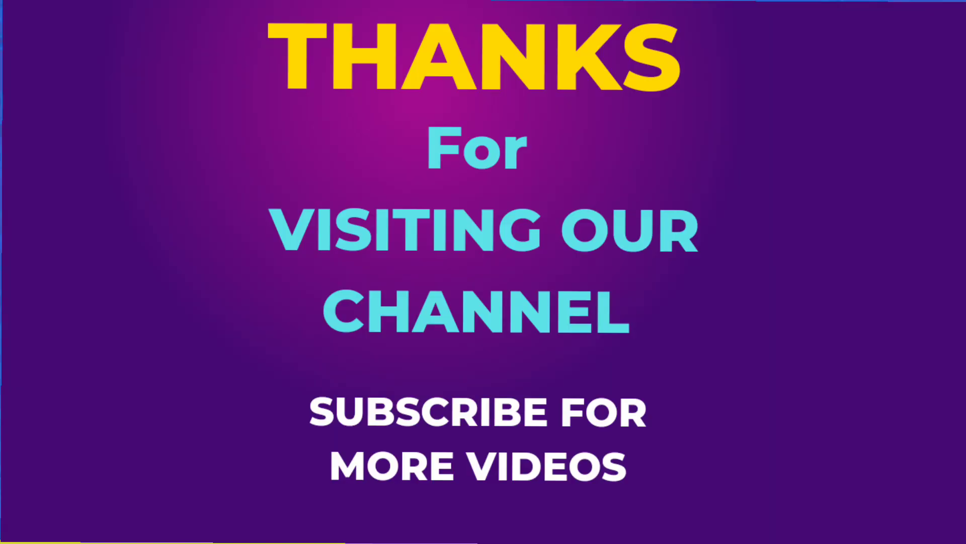